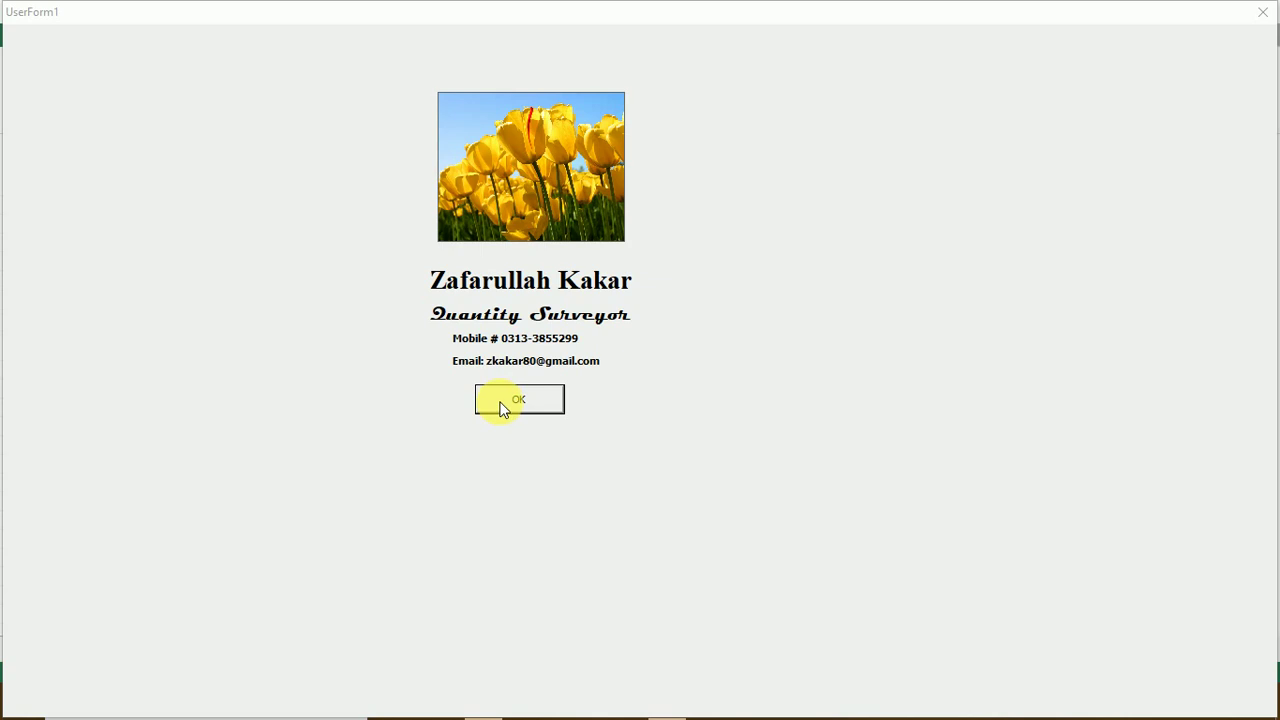
Step: Dismiss UserForm1 with OK to reveal the H.Curve2 coordinate worksheet
left_click(503, 405)
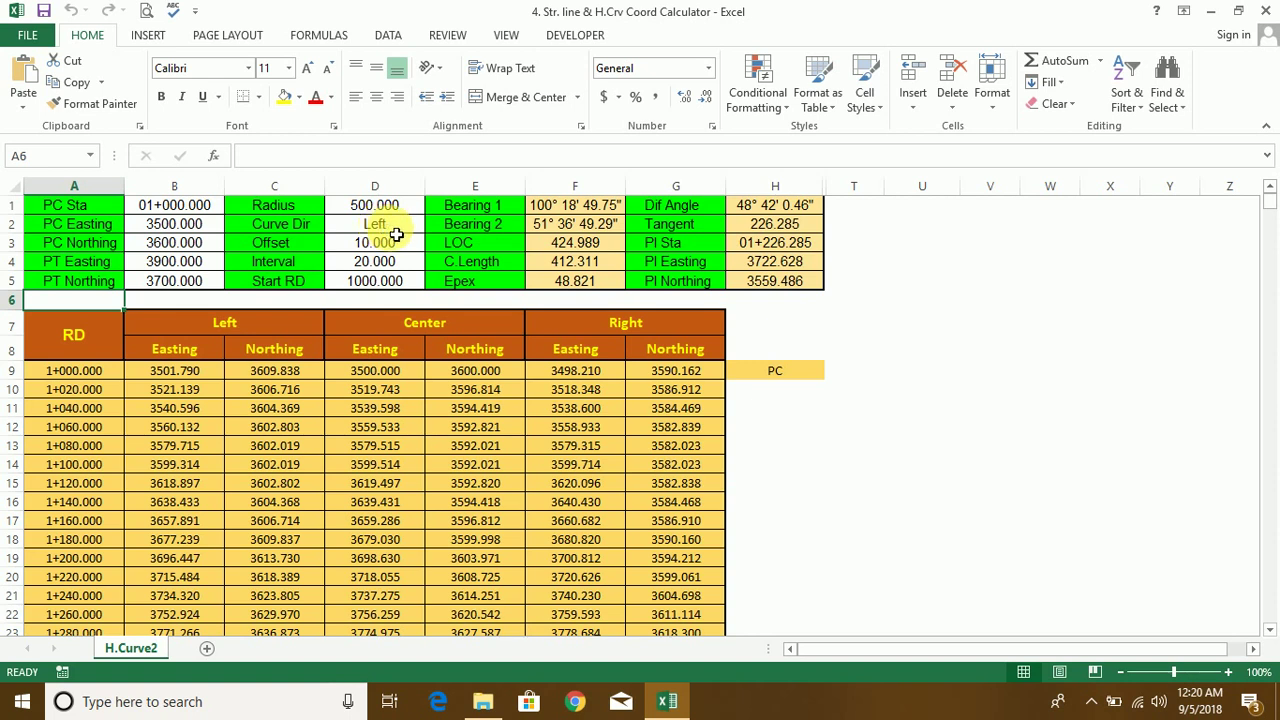
Step: Keep the Curve Dir in D2 set to Left using its dropdown
left_click(397, 232)
left_click(444, 232)
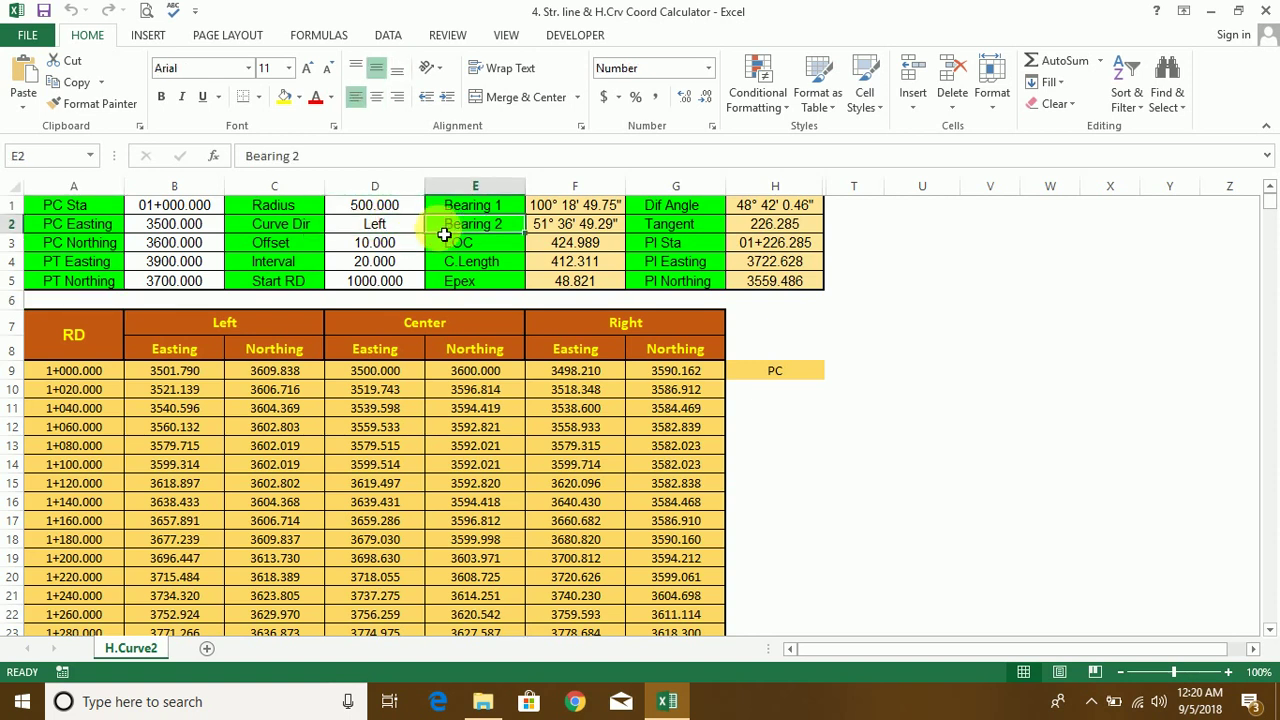
left_click(418, 232)
left_click(433, 225)
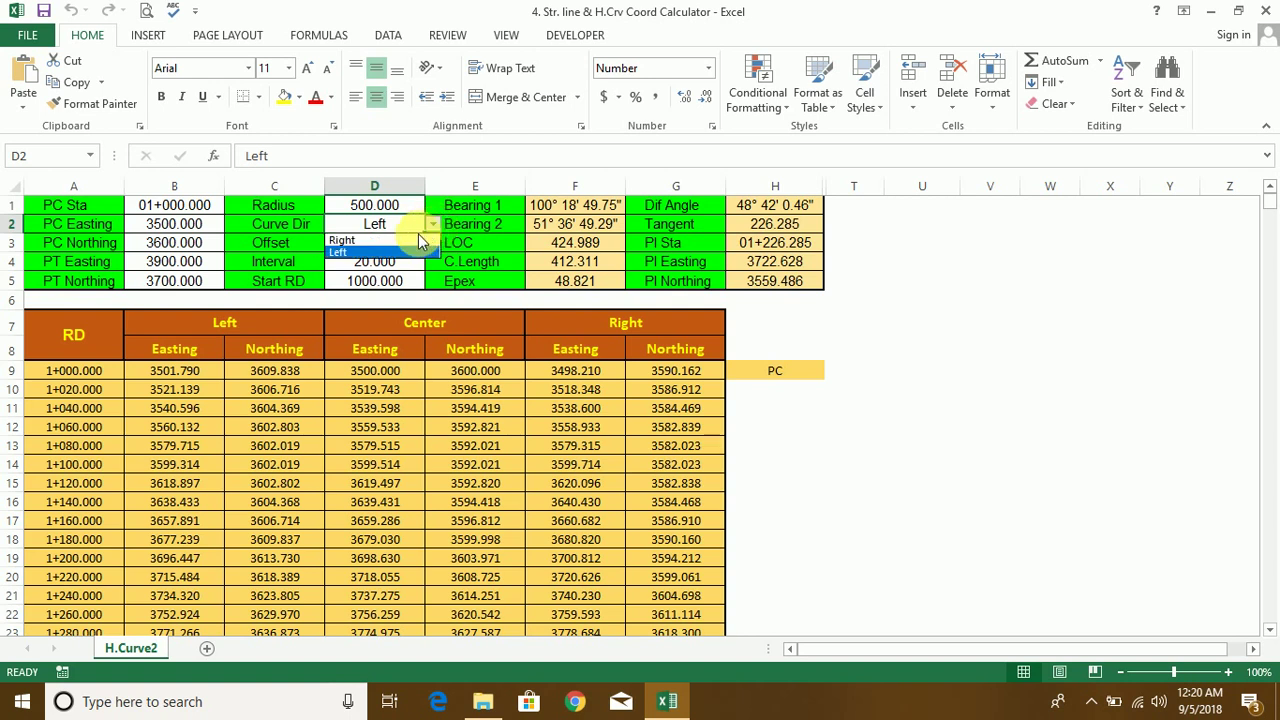
left_click(385, 251)
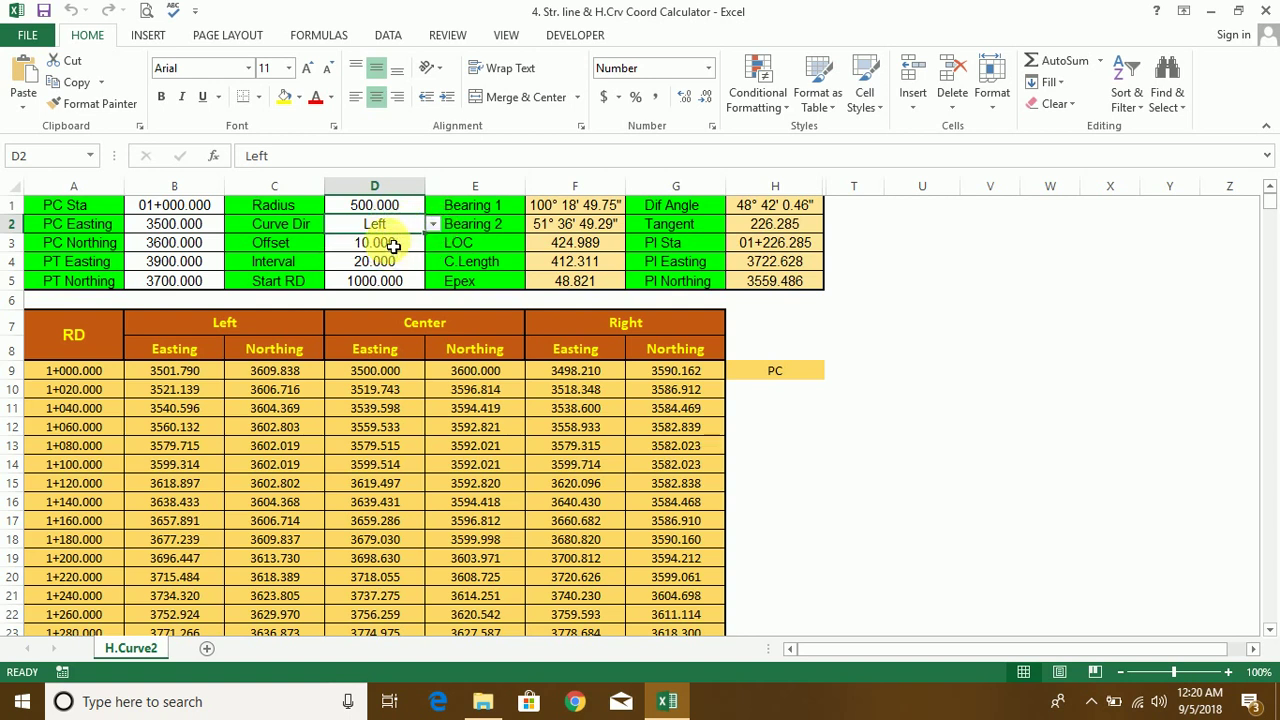
Step: Change the Offset in D3 from 10 to 6
left_click(394, 248)
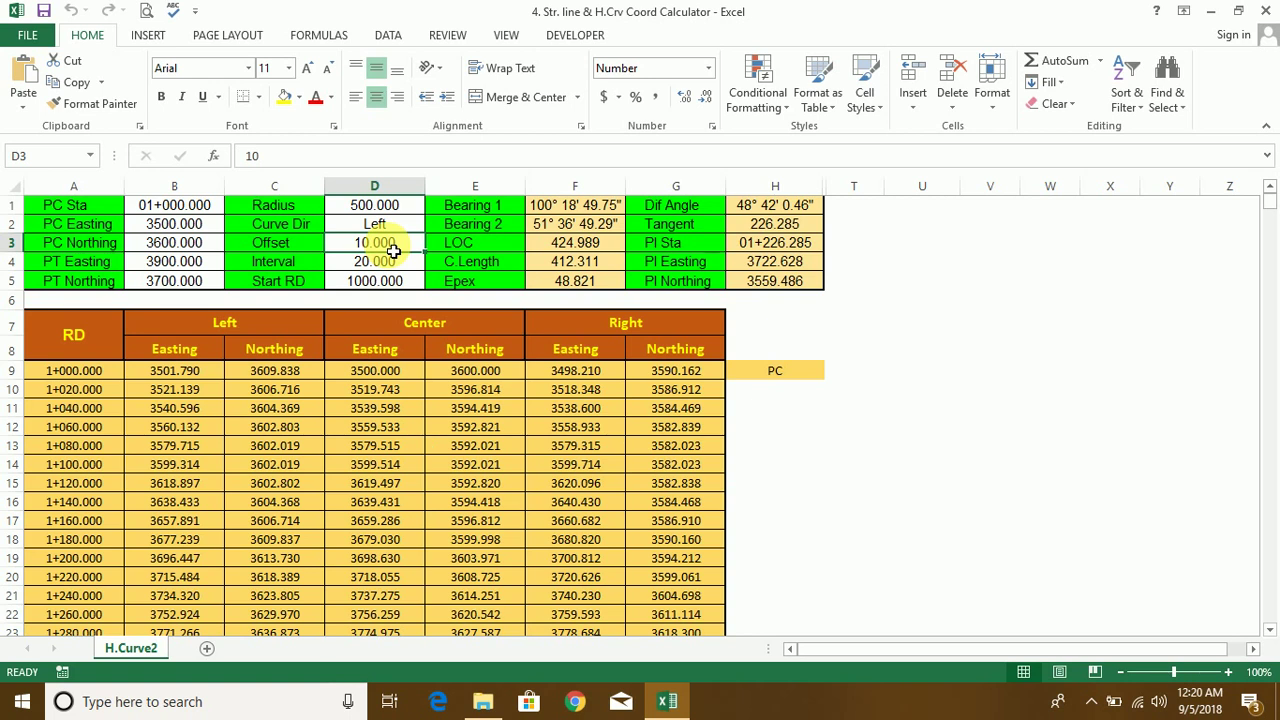
type("6")
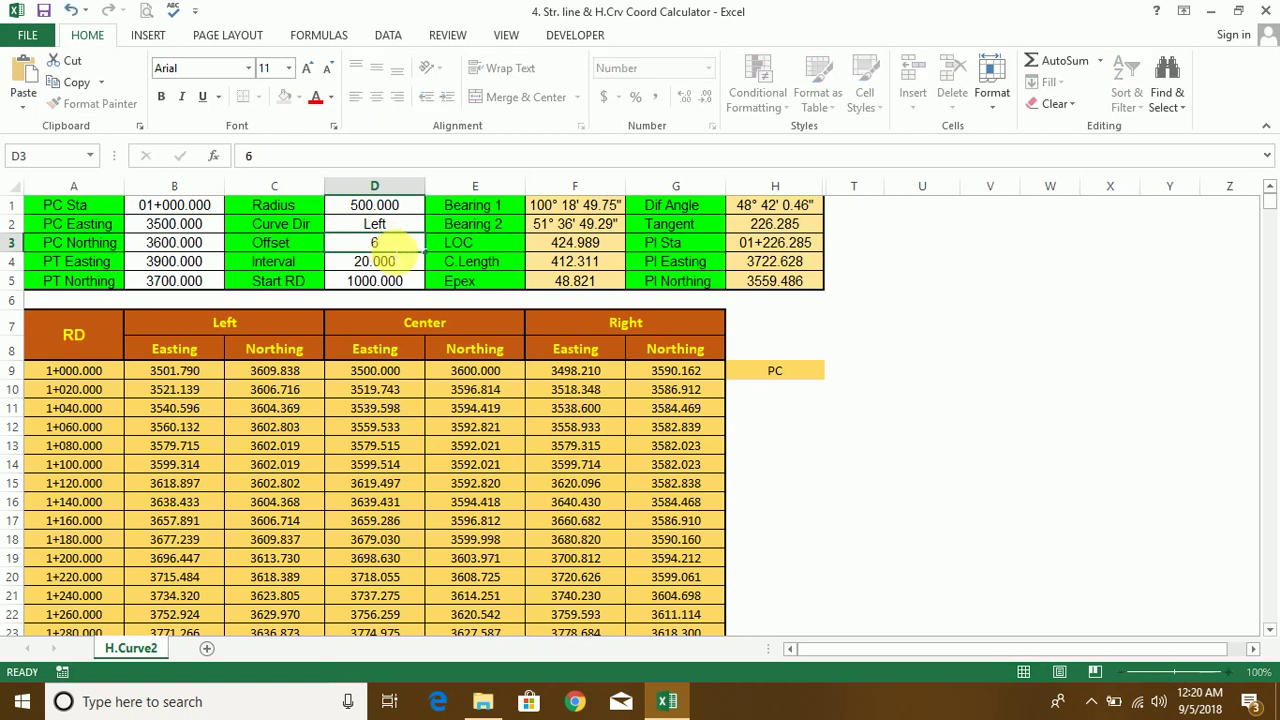
key("Return")
key("ctrl+Home")
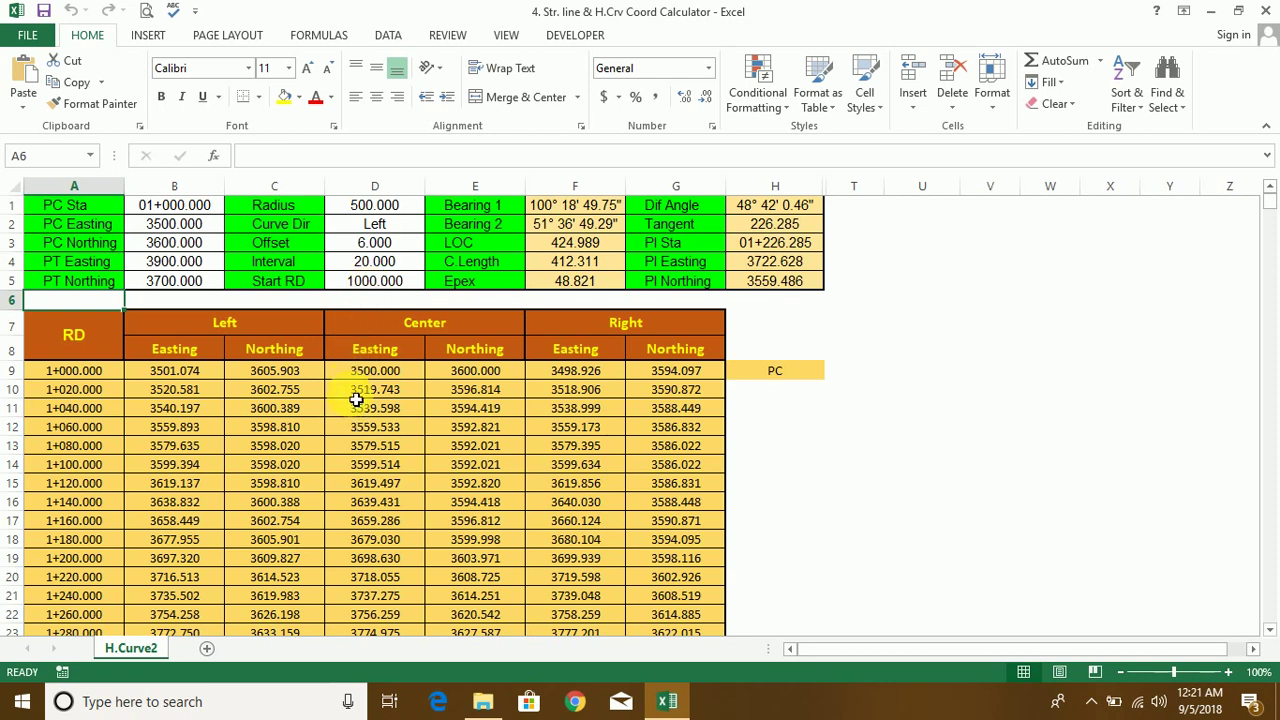
scroll(228, 530, "down", 1)
scroll(223, 526, "down", 5)
scroll(225, 520, "up", 5)
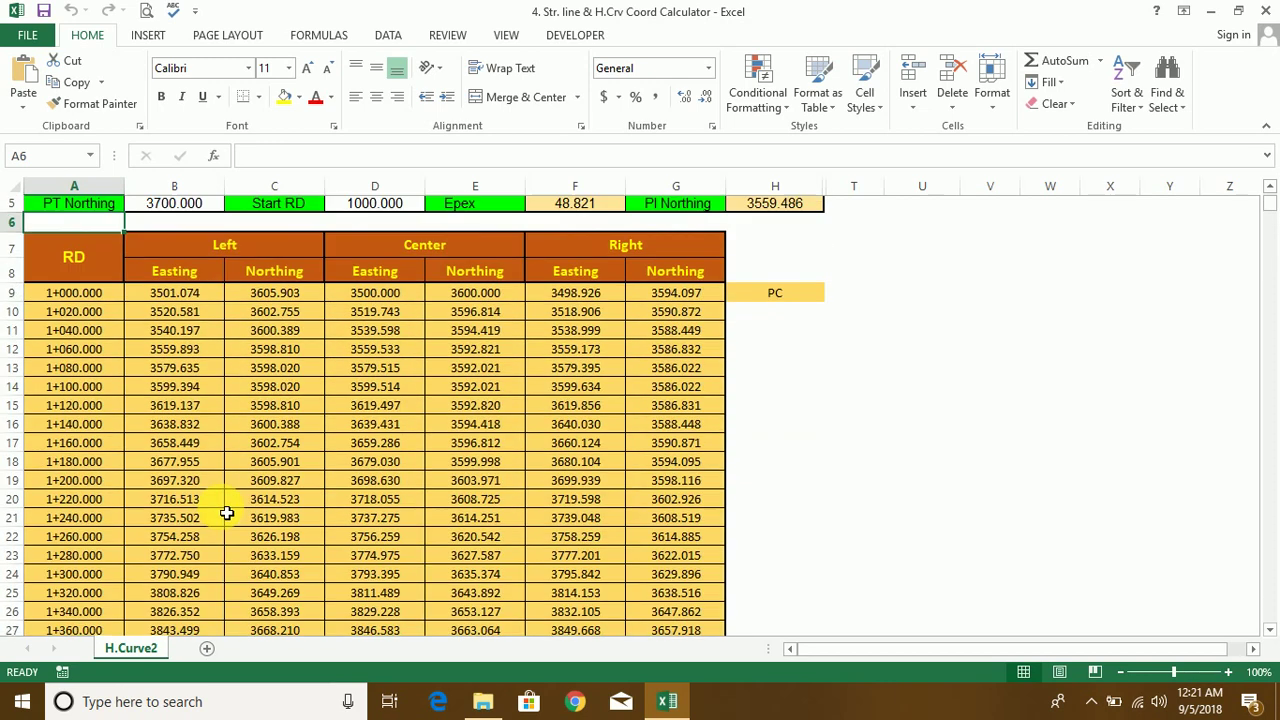
scroll(223, 514, "down", 3)
scroll(240, 490, "up", 4)
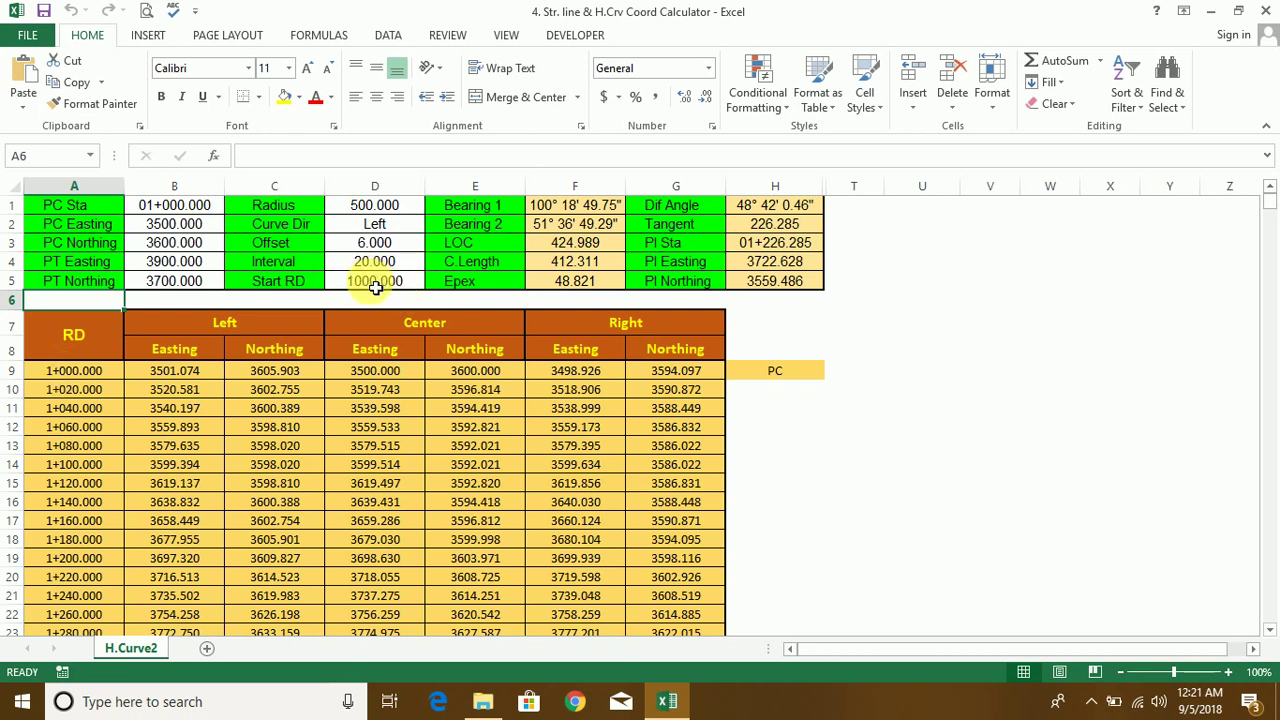
scroll(71, 470, "down", 2)
scroll(74, 486, "down", 3)
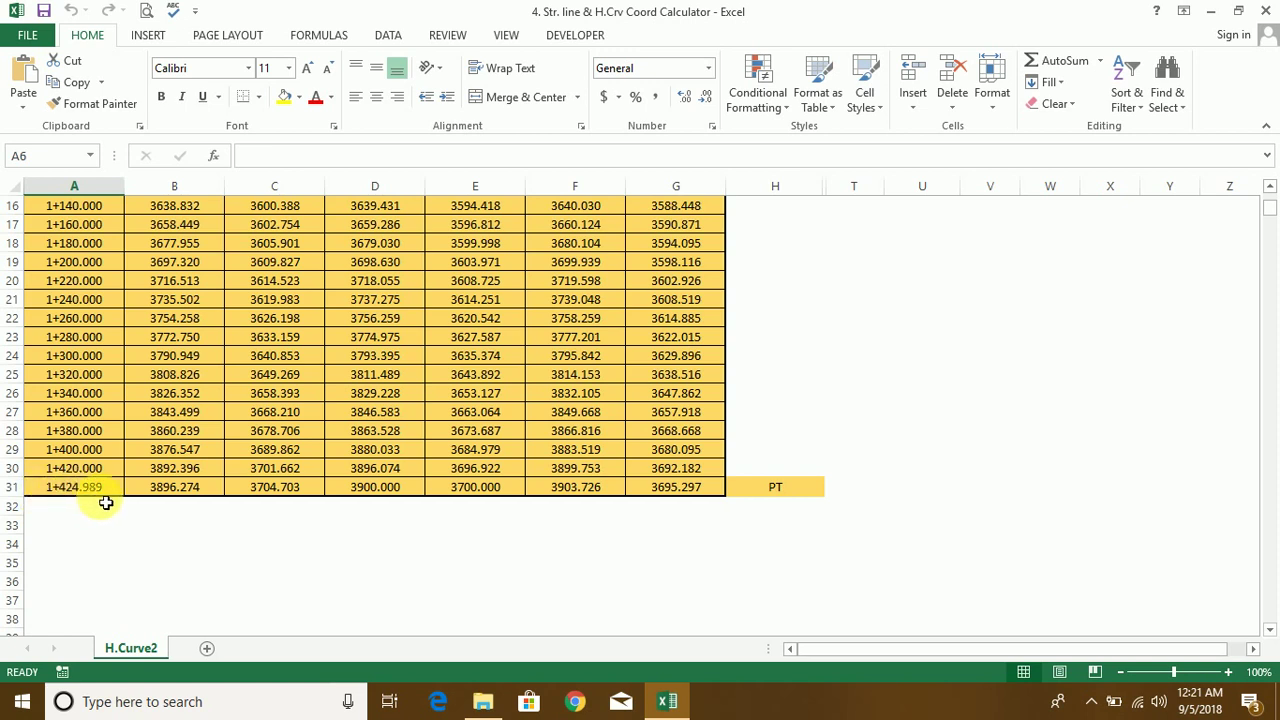
scroll(114, 480, "up", 5)
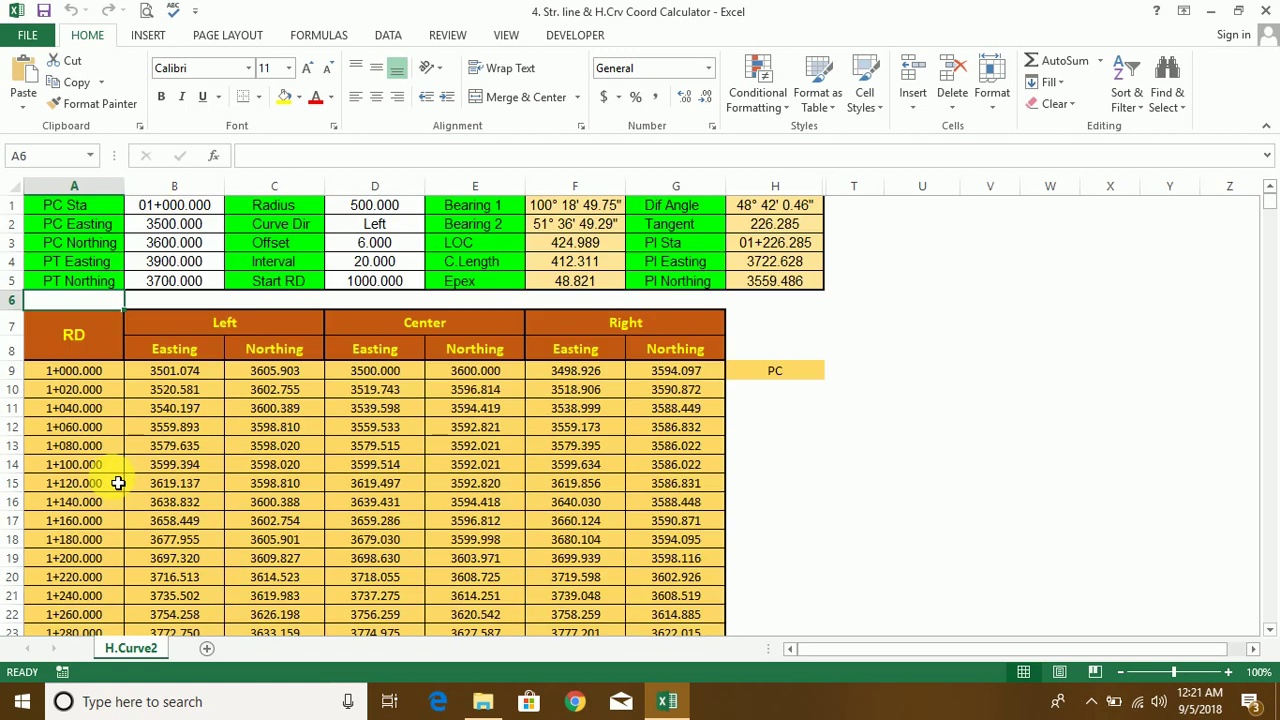
scroll(100, 495, "down", 2)
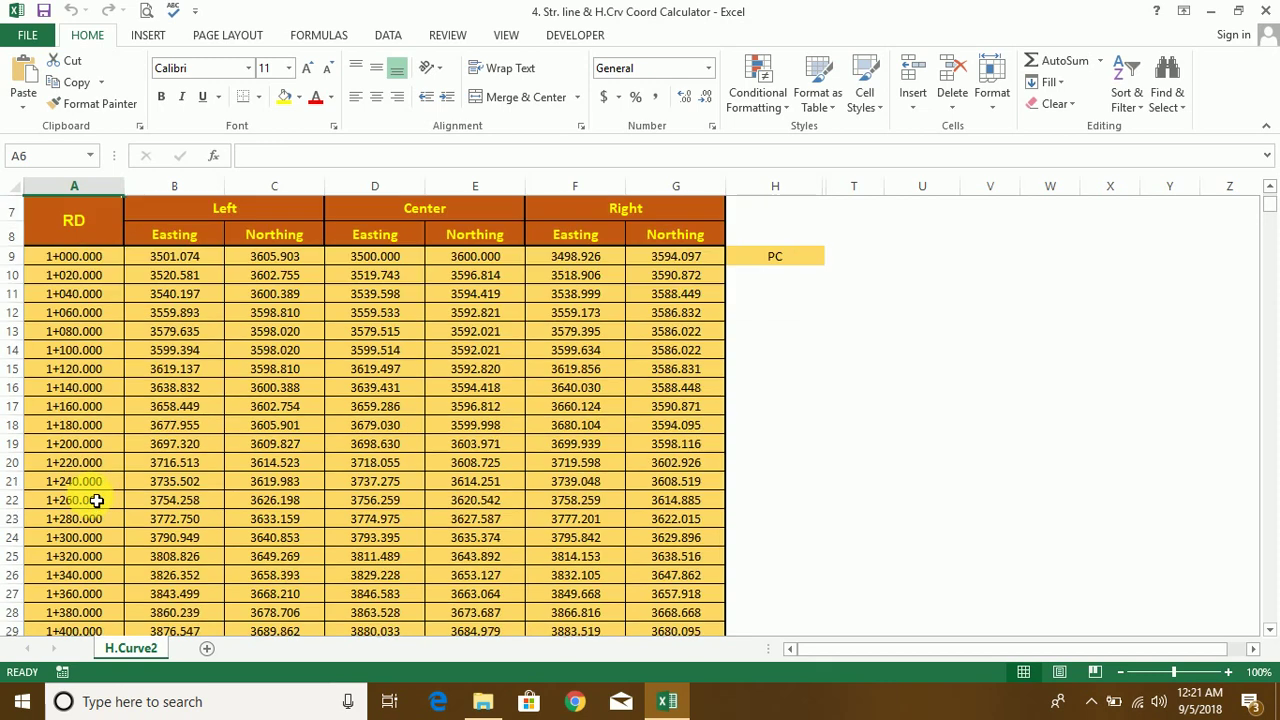
scroll(97, 497, "down", 2)
scroll(97, 497, "down", 1)
scroll(97, 495, "up", 1)
scroll(97, 490, "up", 1)
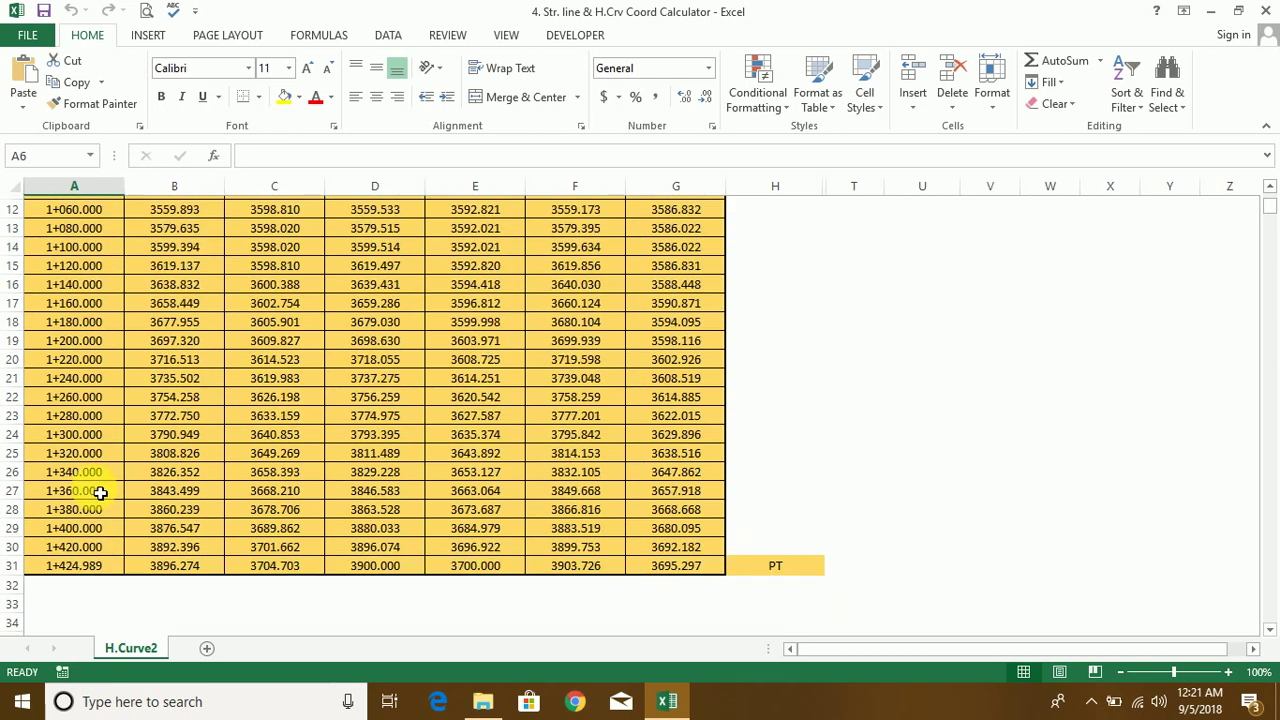
scroll(100, 482, "up", 3)
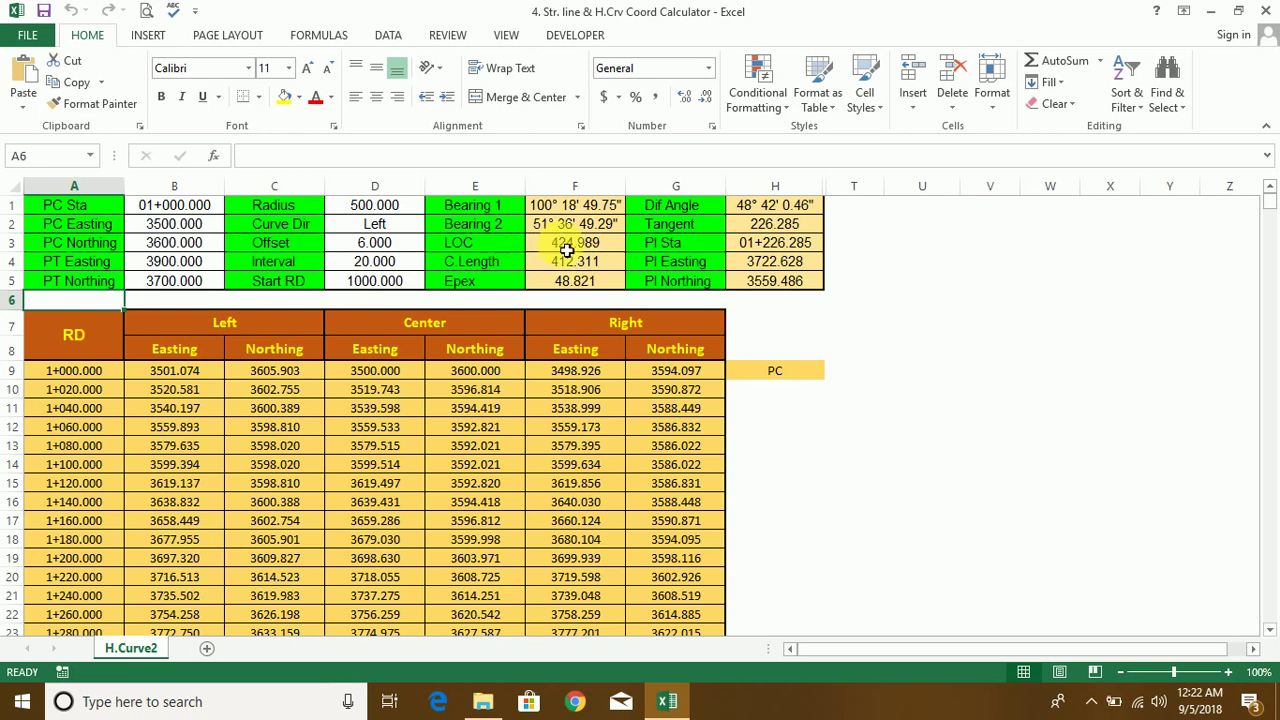
scroll(157, 563, "down", 2)
scroll(91, 589, "down", 3)
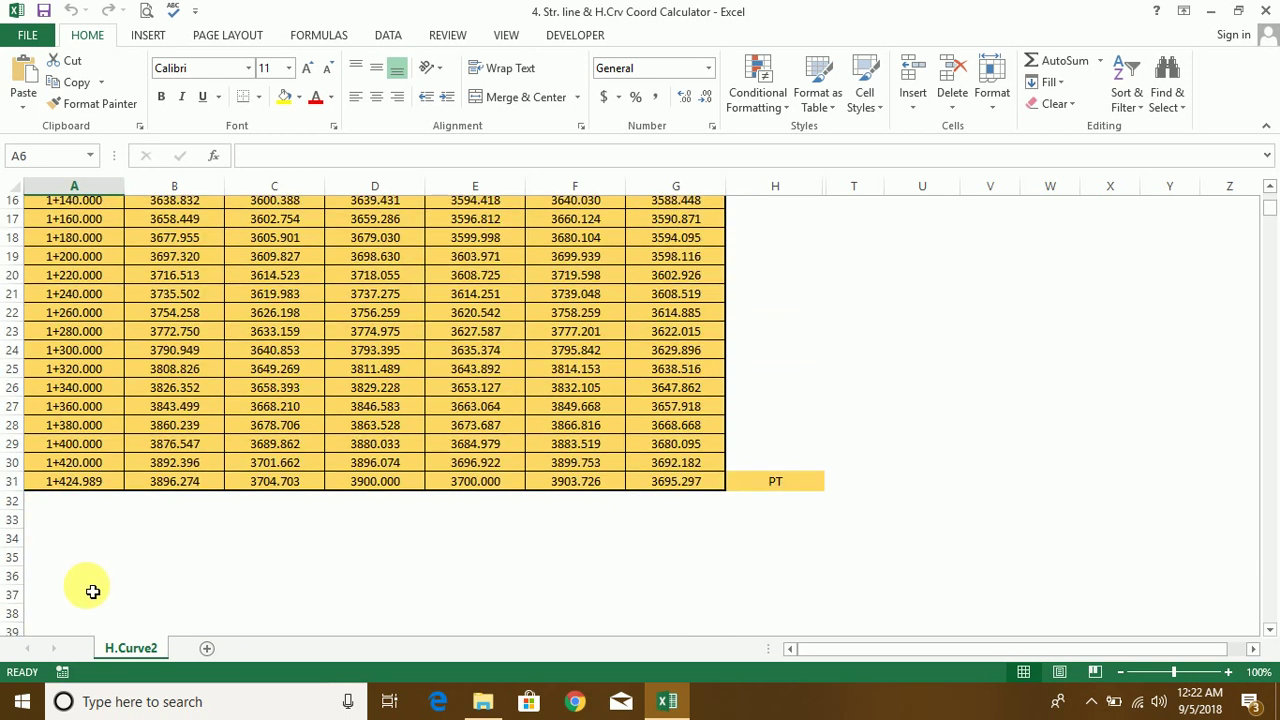
scroll(195, 478, "up", 5)
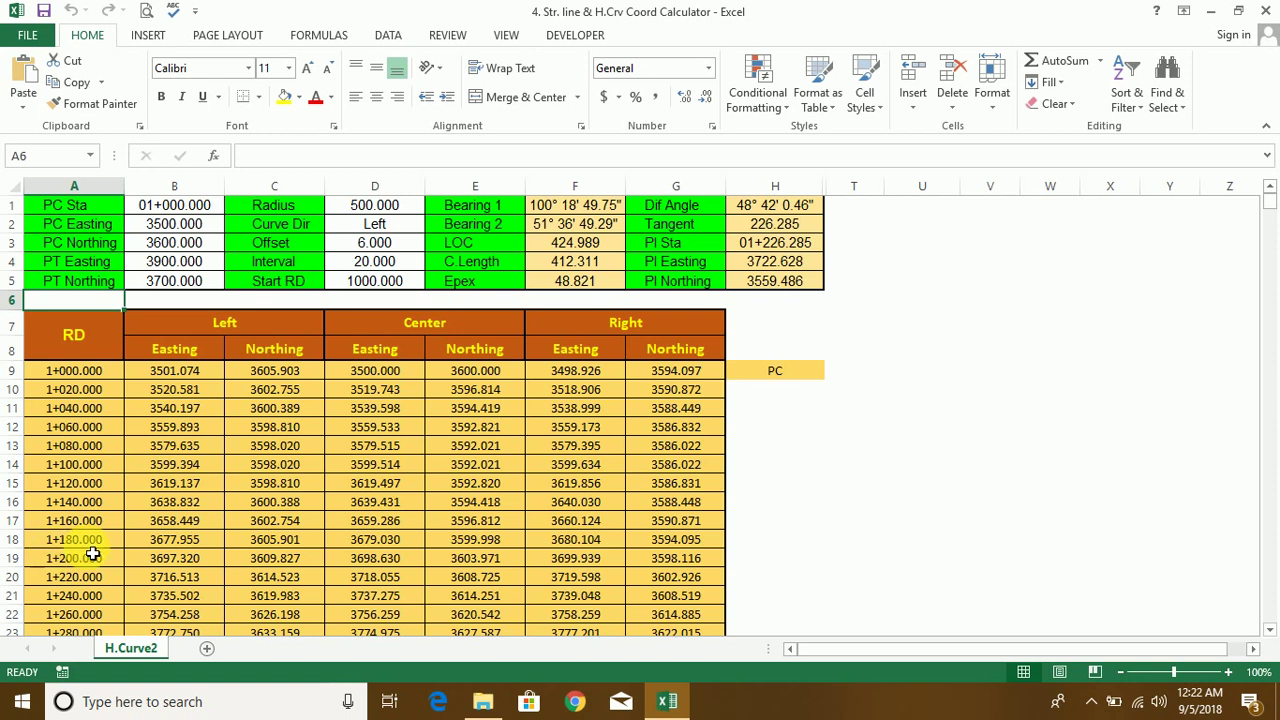
left_click(370, 285)
type("1180")
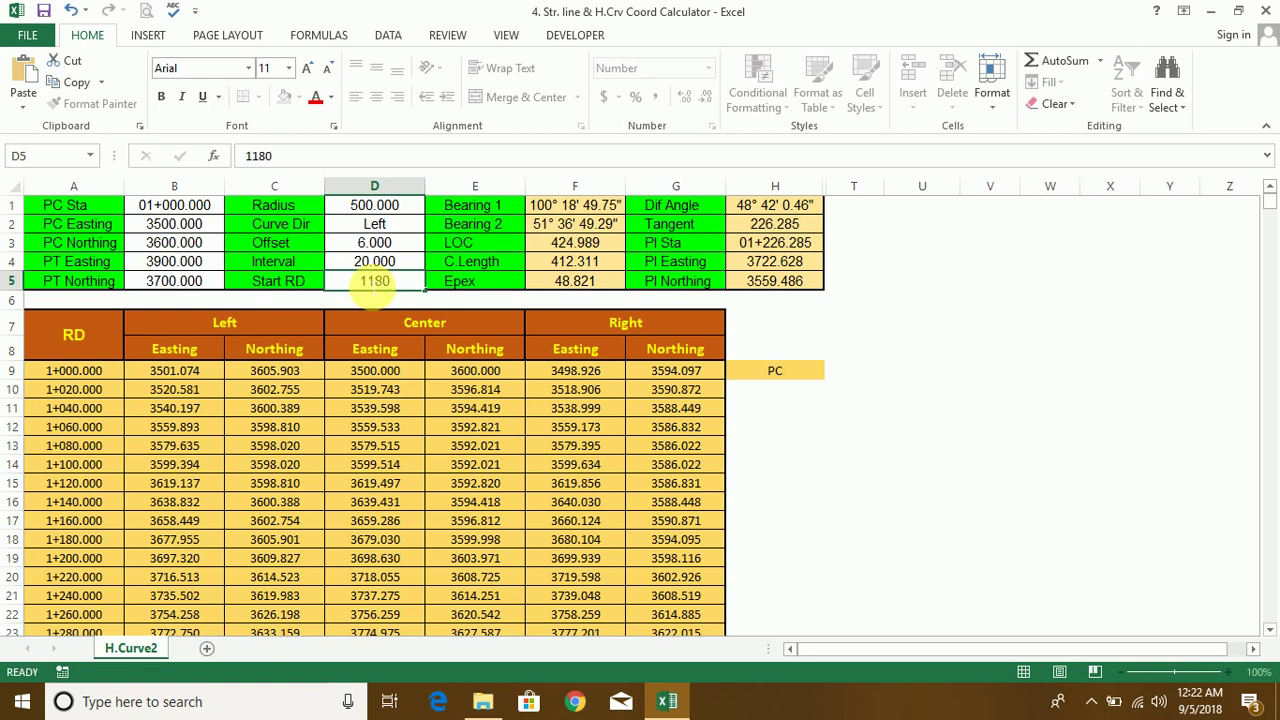
key("Return")
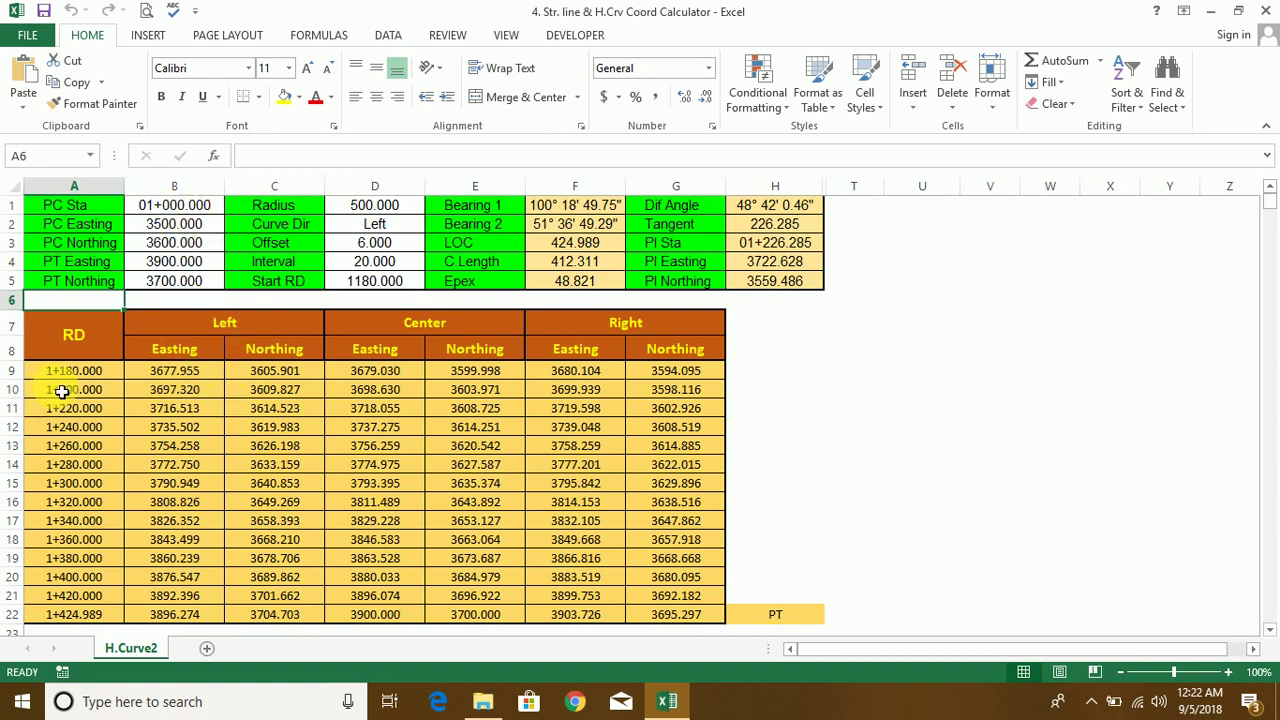
scroll(148, 473, "down", 2)
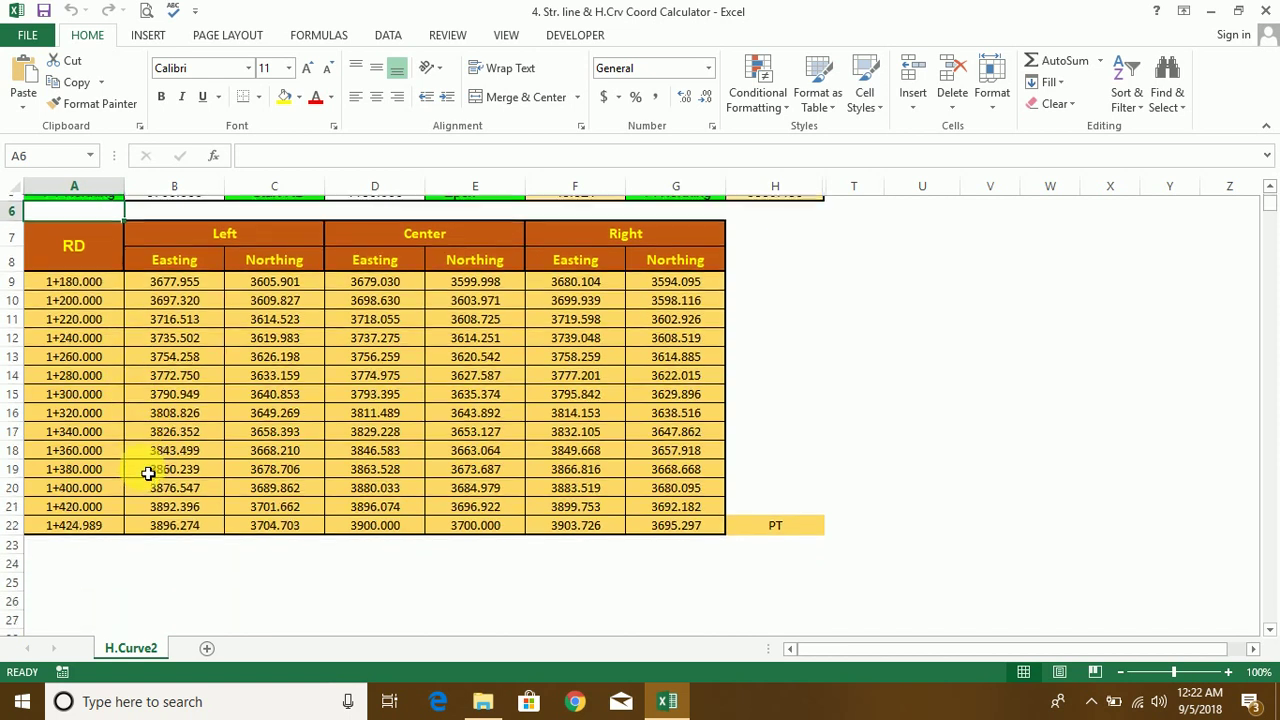
scroll(148, 473, "down", 1)
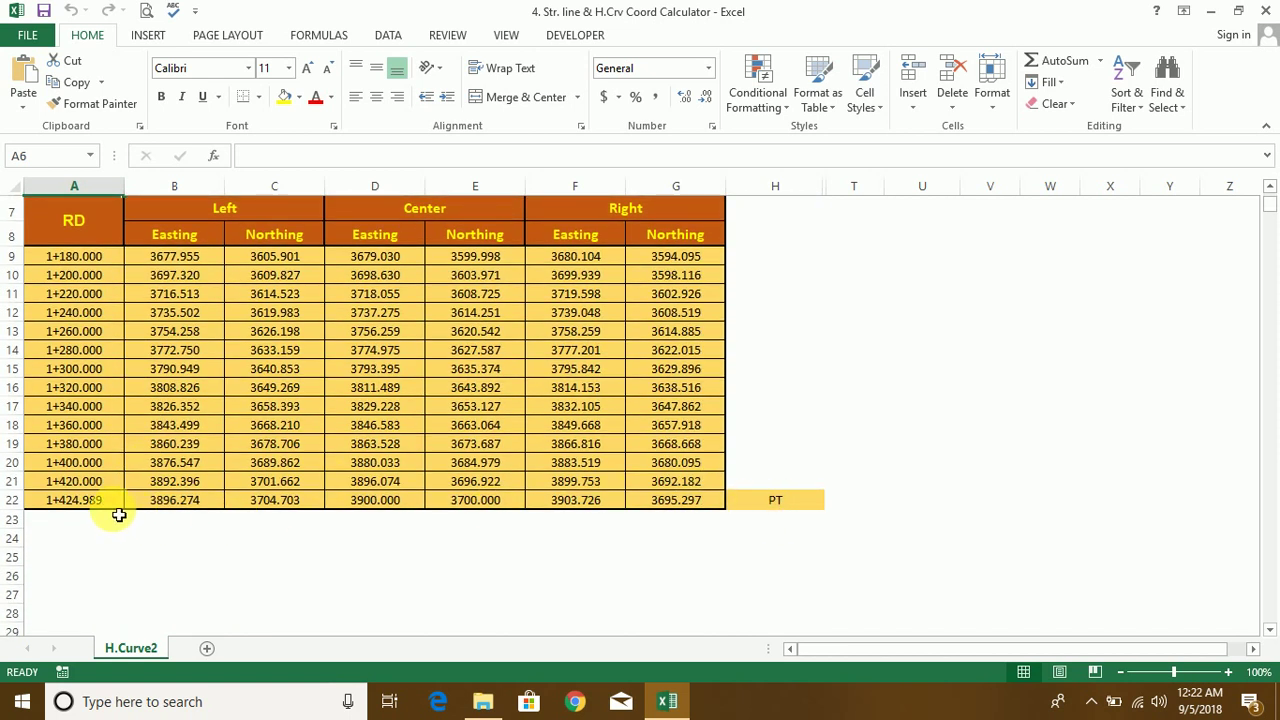
scroll(118, 514, "up", 2)
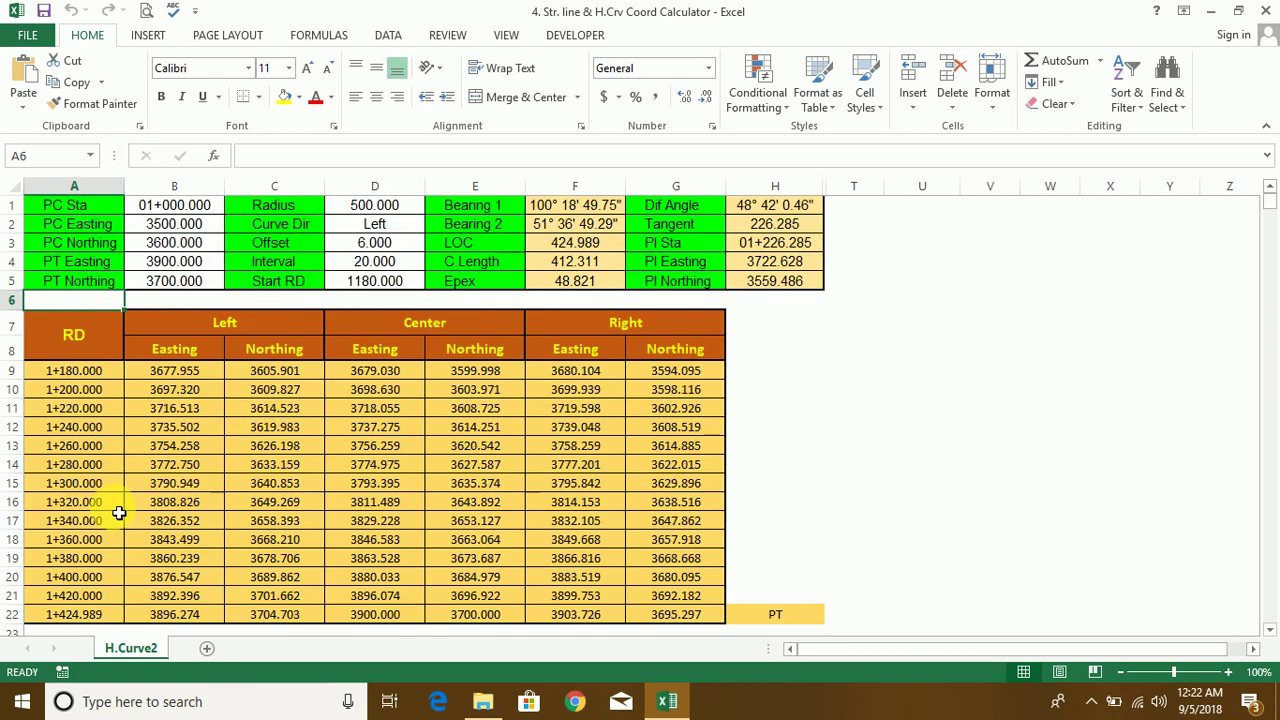
Step: Set the Interval in D4 to 1 and scroll down the recalculated stations toward PT 1+424.989
left_click(384, 266)
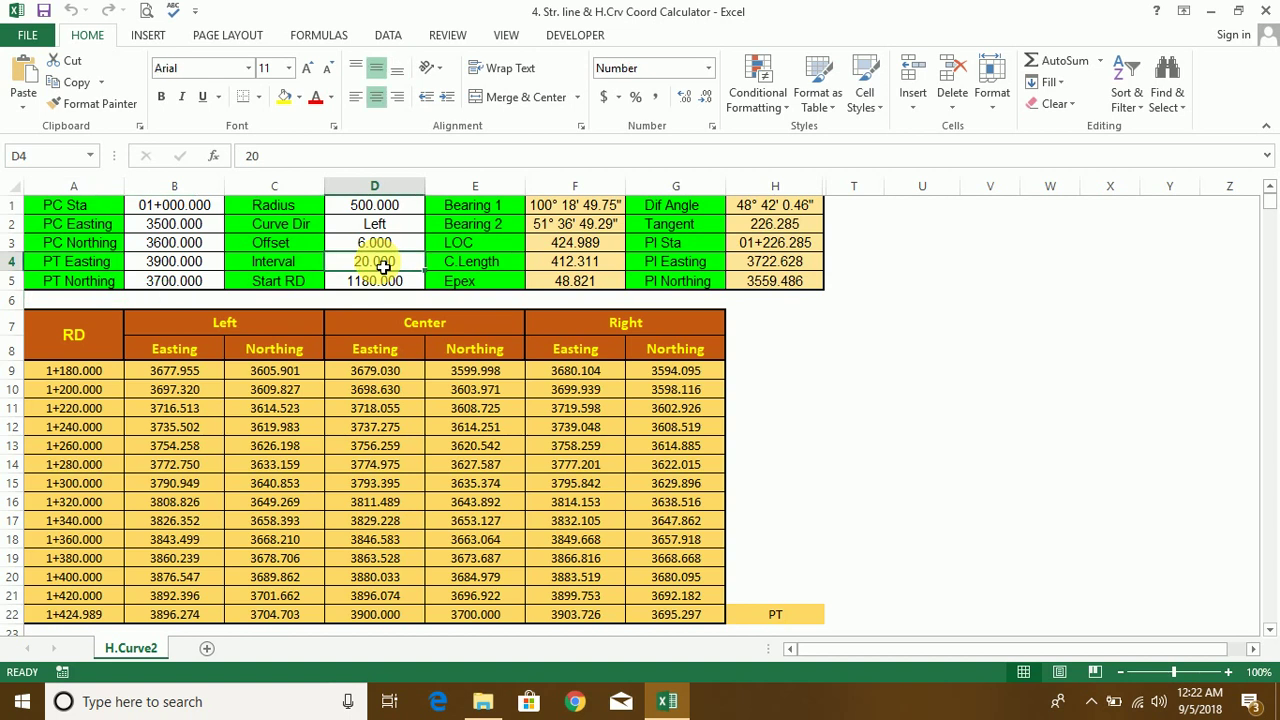
type("1")
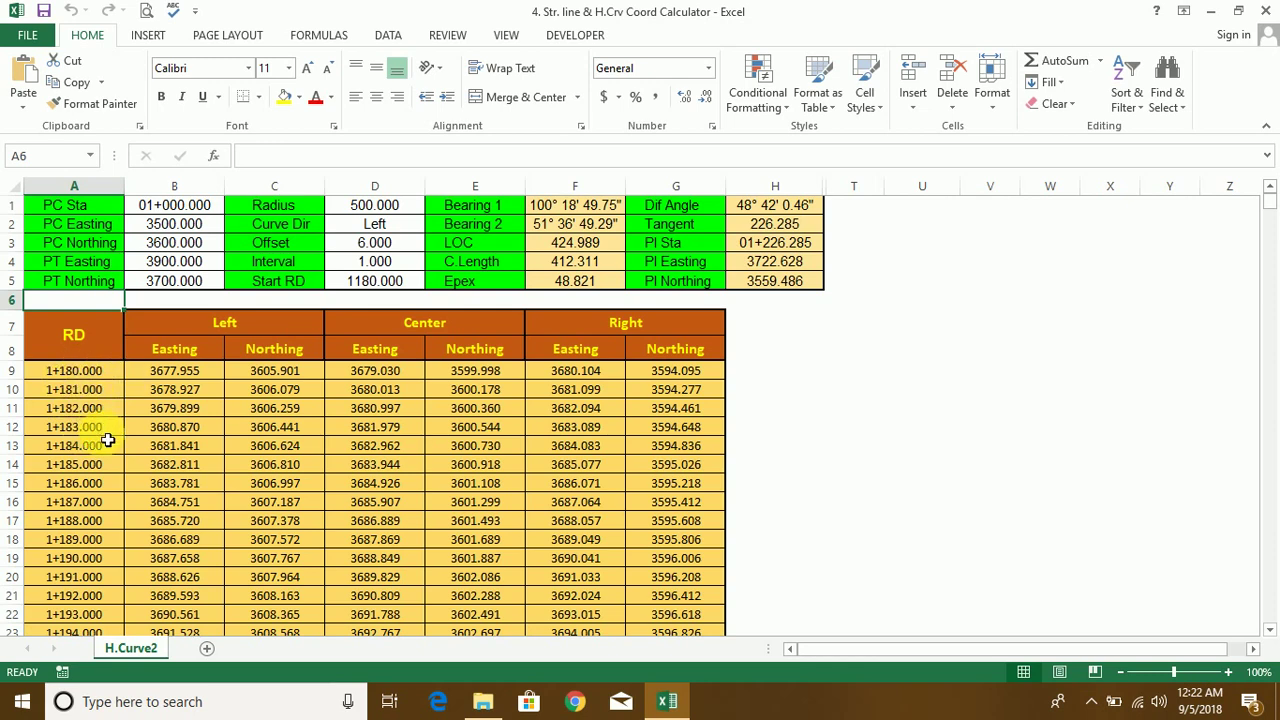
scroll(100, 445, "down", 2)
scroll(105, 450, "down", 4)
scroll(107, 455, "down", 5)
scroll(107, 457, "down", 4)
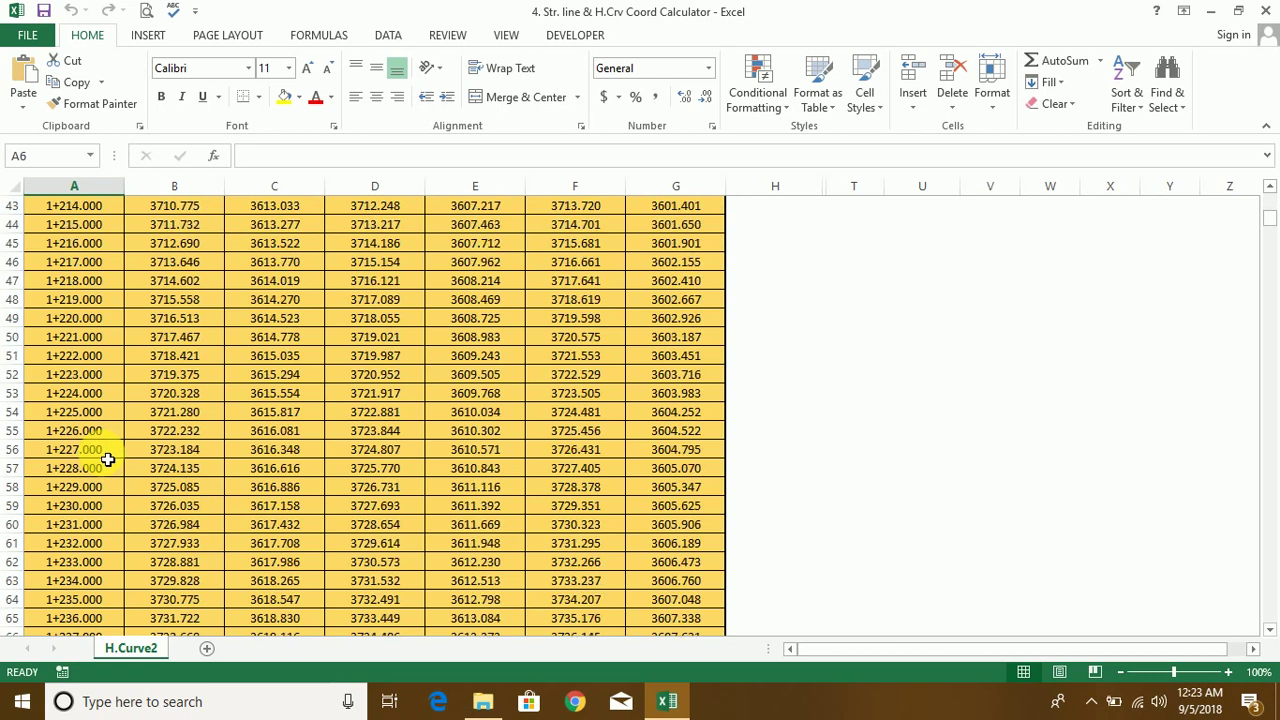
scroll(107, 457, "down", 9)
scroll(107, 457, "down", 6)
scroll(107, 457, "down", 8)
scroll(107, 455, "down", 9)
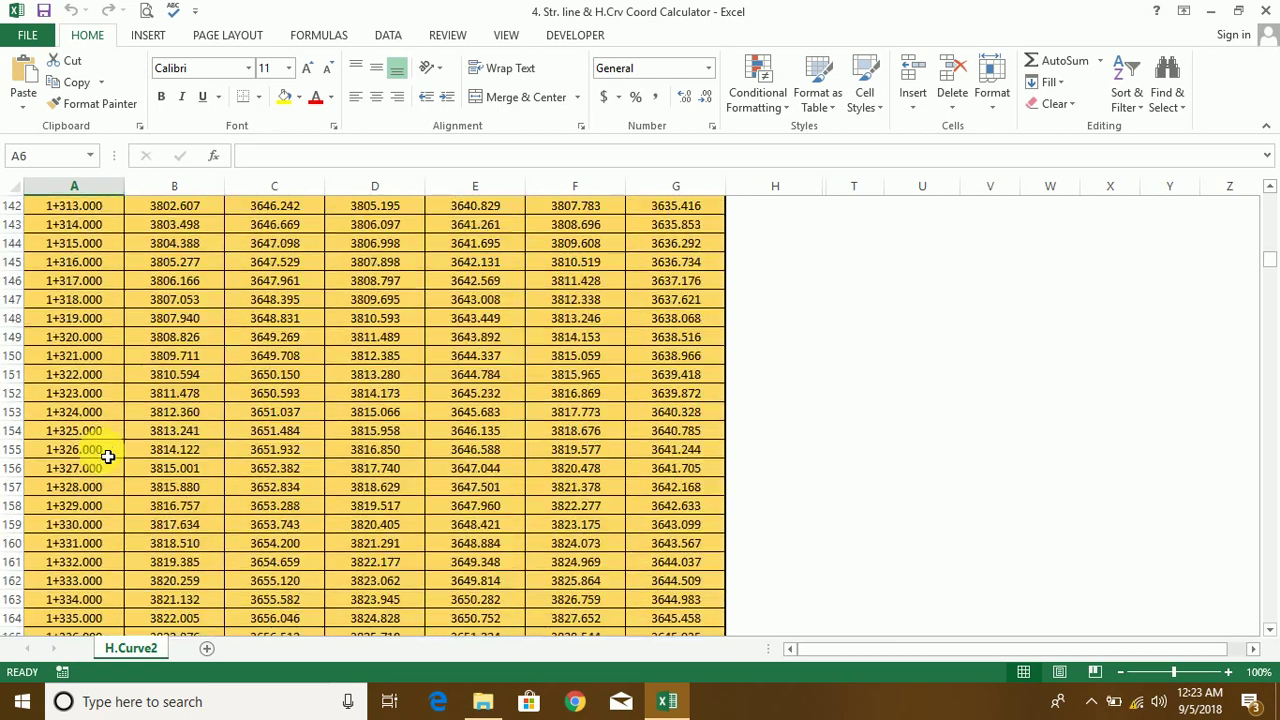
scroll(107, 455, "down", 9)
scroll(107, 455, "down", 9)
scroll(107, 455, "down", 9)
scroll(107, 455, "down", 7)
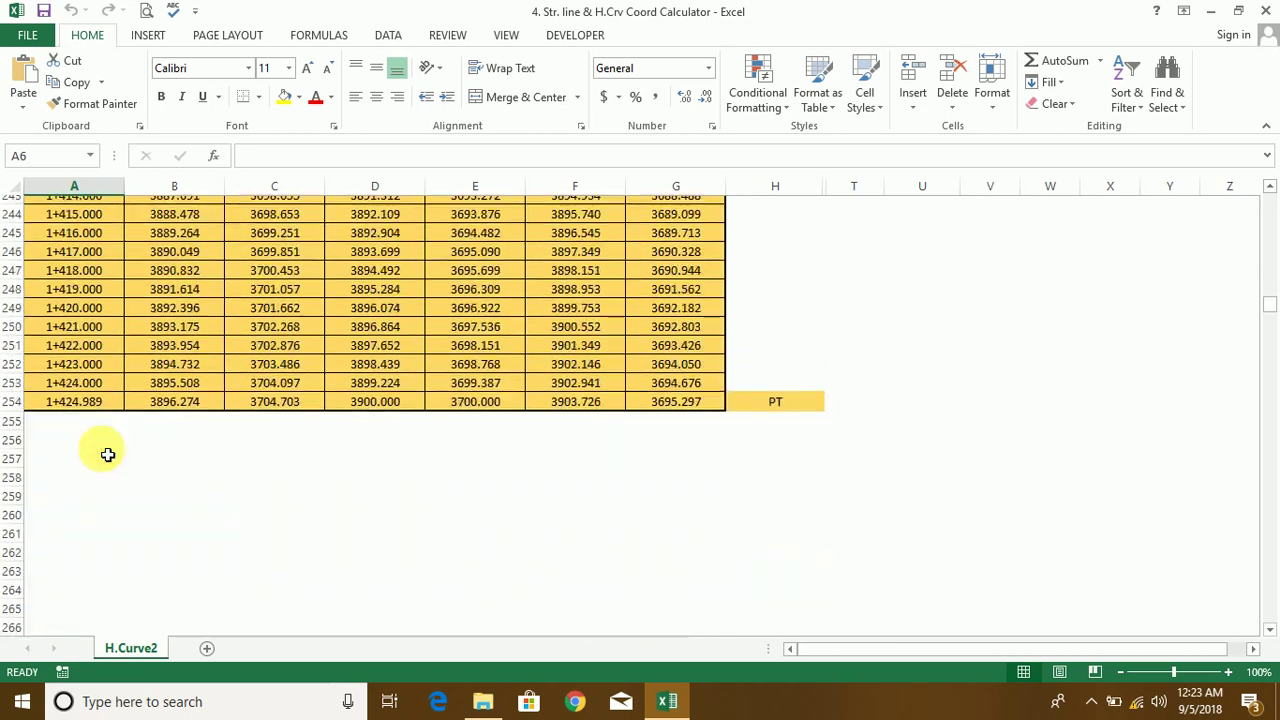
scroll(107, 455, "down", 2)
Step: Inspect the station formula in cell A180, then scroll back to the top
scroll(107, 455, "up", 5)
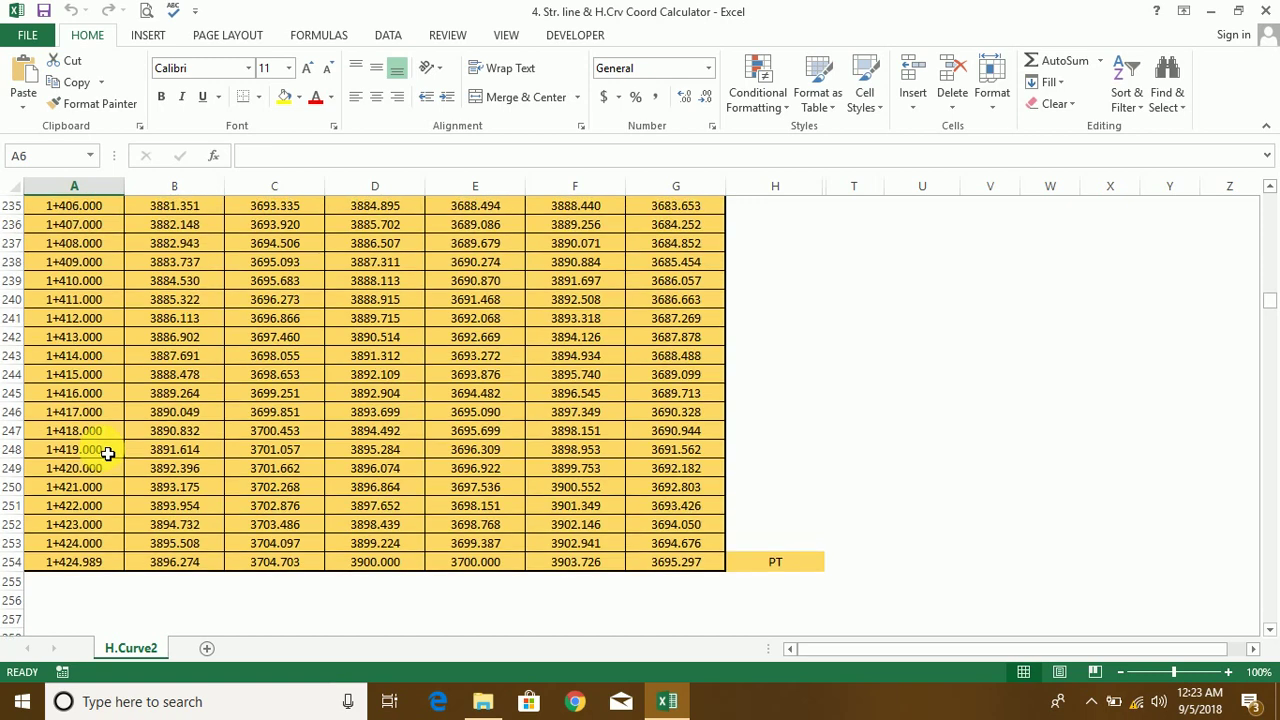
scroll(107, 453, "up", 6)
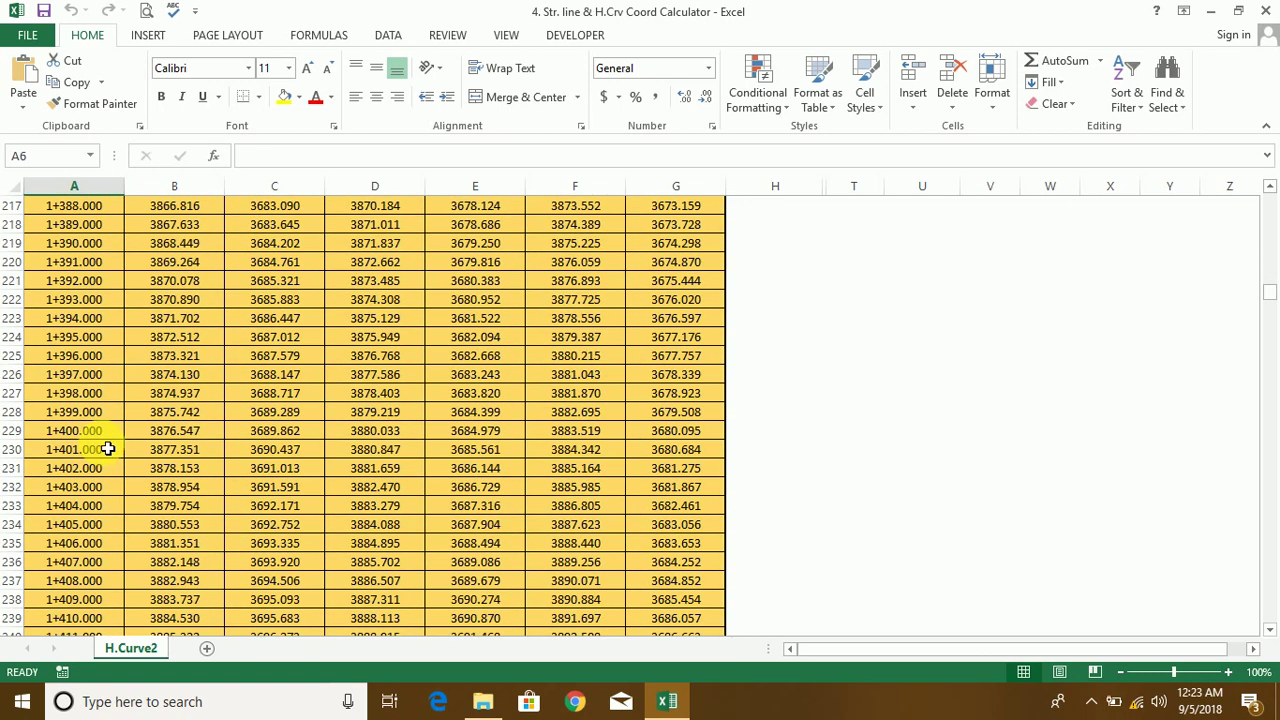
scroll(107, 449, "up", 6)
scroll(107, 449, "up", 9)
scroll(107, 447, "up", 7)
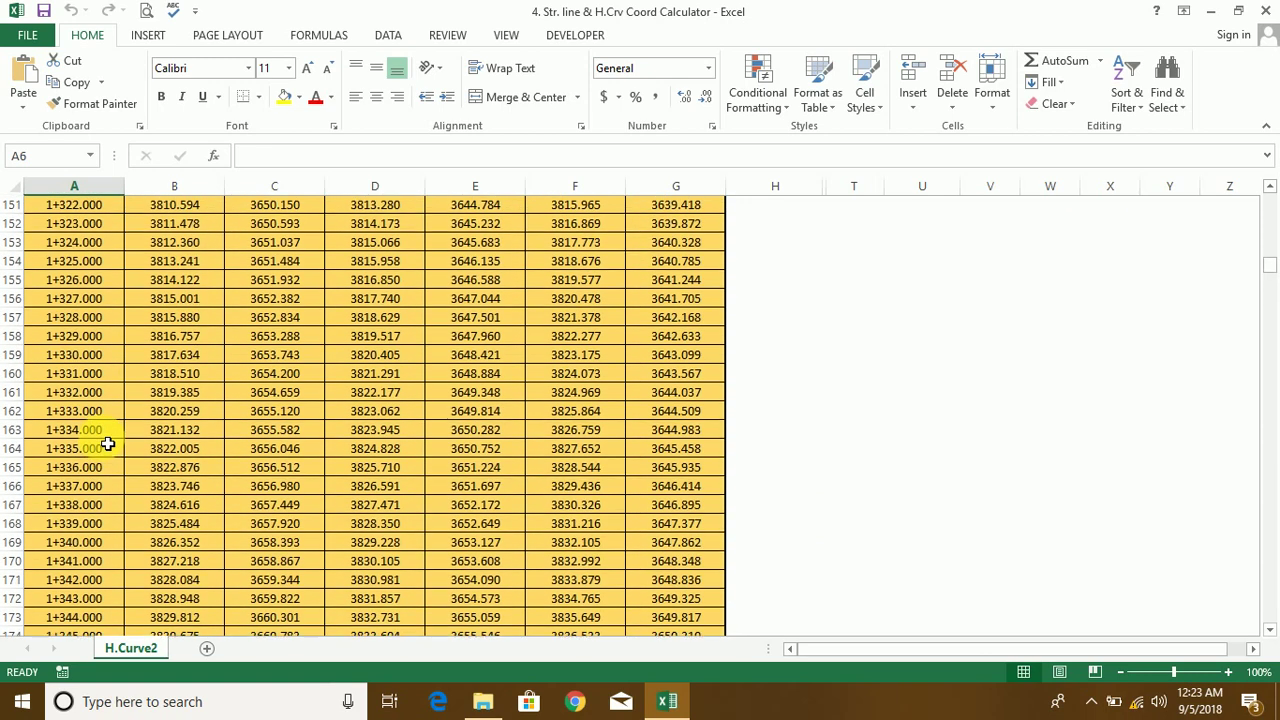
scroll(107, 443, "down", 5)
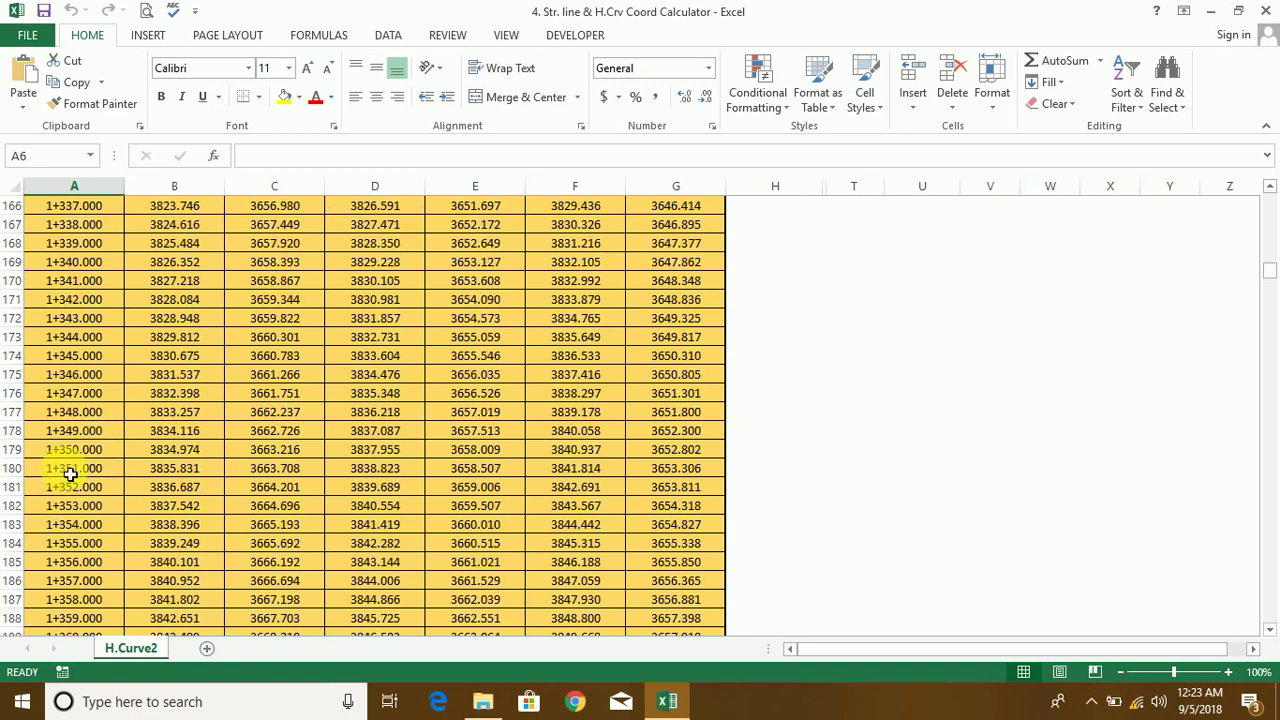
left_click(70, 474)
scroll(200, 457, "up", 8)
scroll(215, 452, "up", 3)
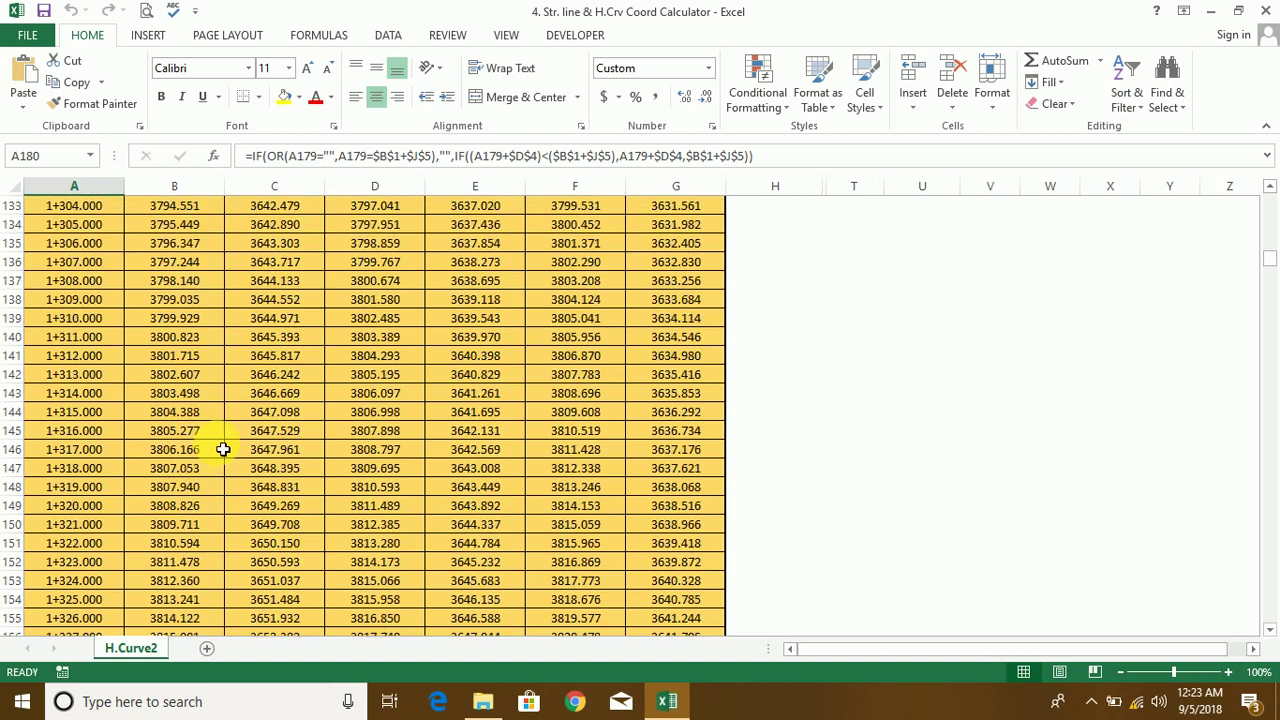
scroll(381, 322, "up", 18)
scroll(381, 322, "up", 8)
scroll(381, 322, "up", 14)
scroll(381, 320, "up", 4)
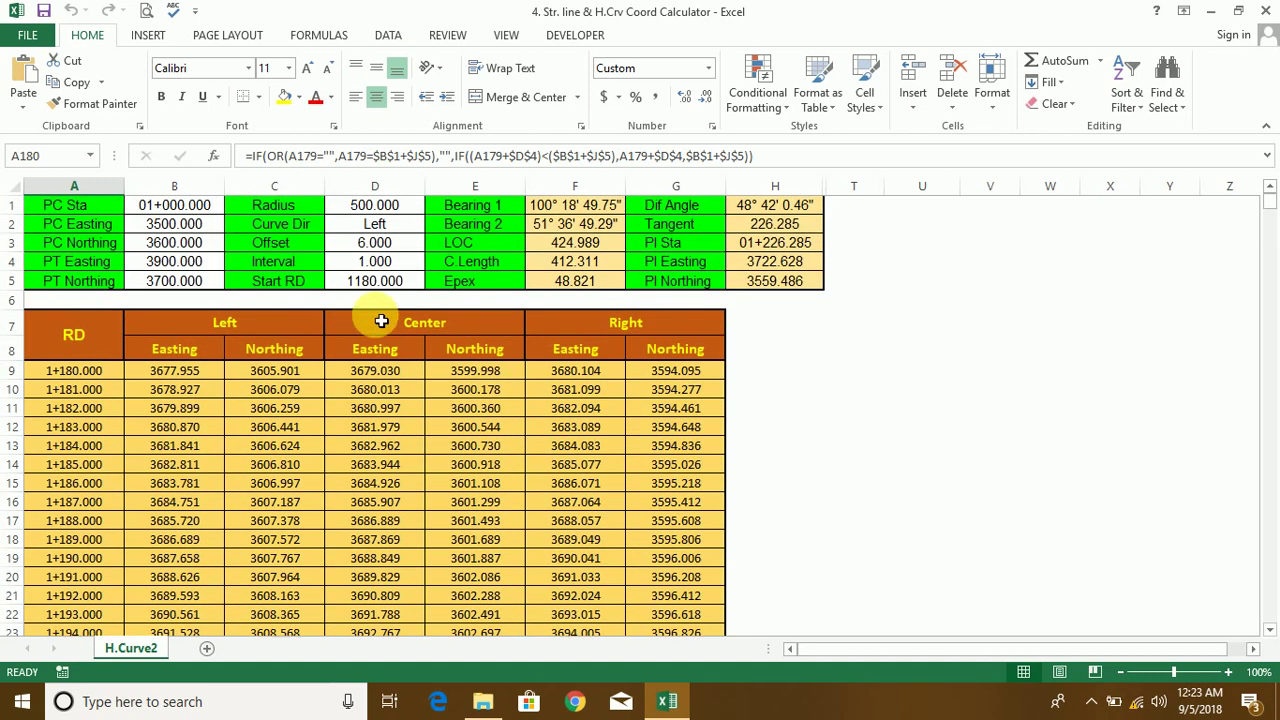
Step: Enter 1351 as the Start RD in D5 and check the table starts at 1+351.000
left_click(389, 283)
type("1")
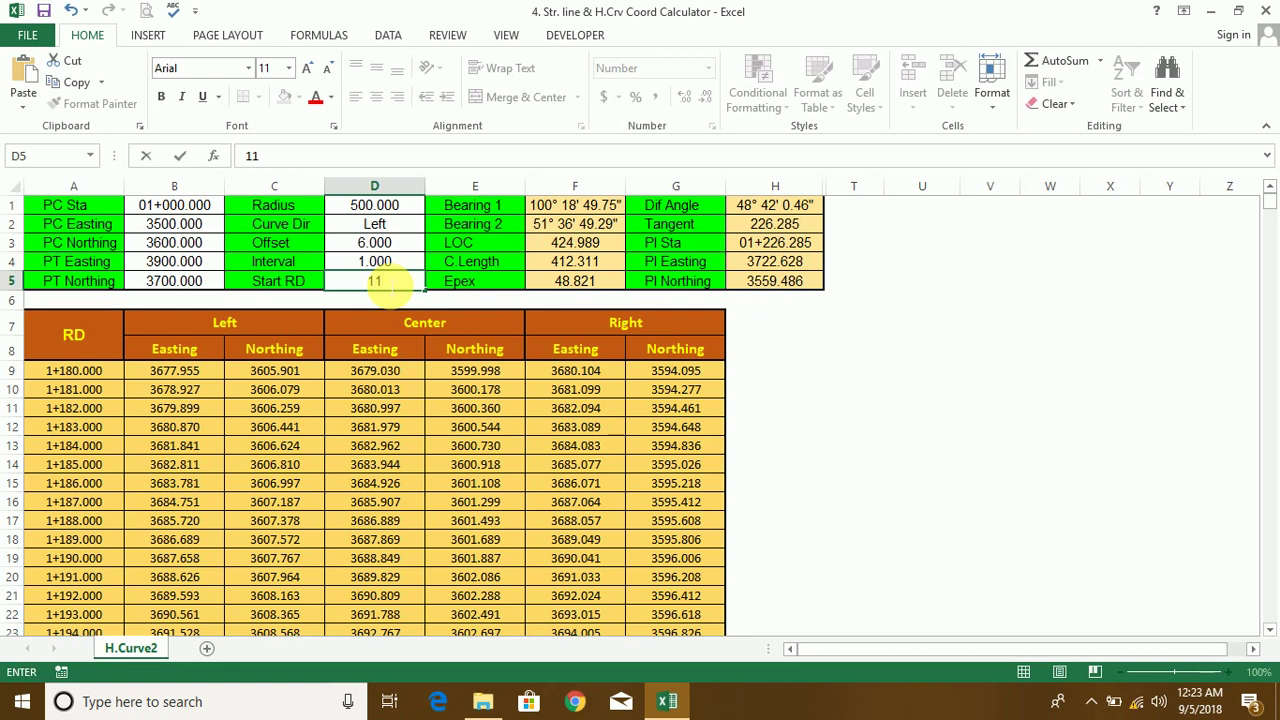
type("1")
key("Return")
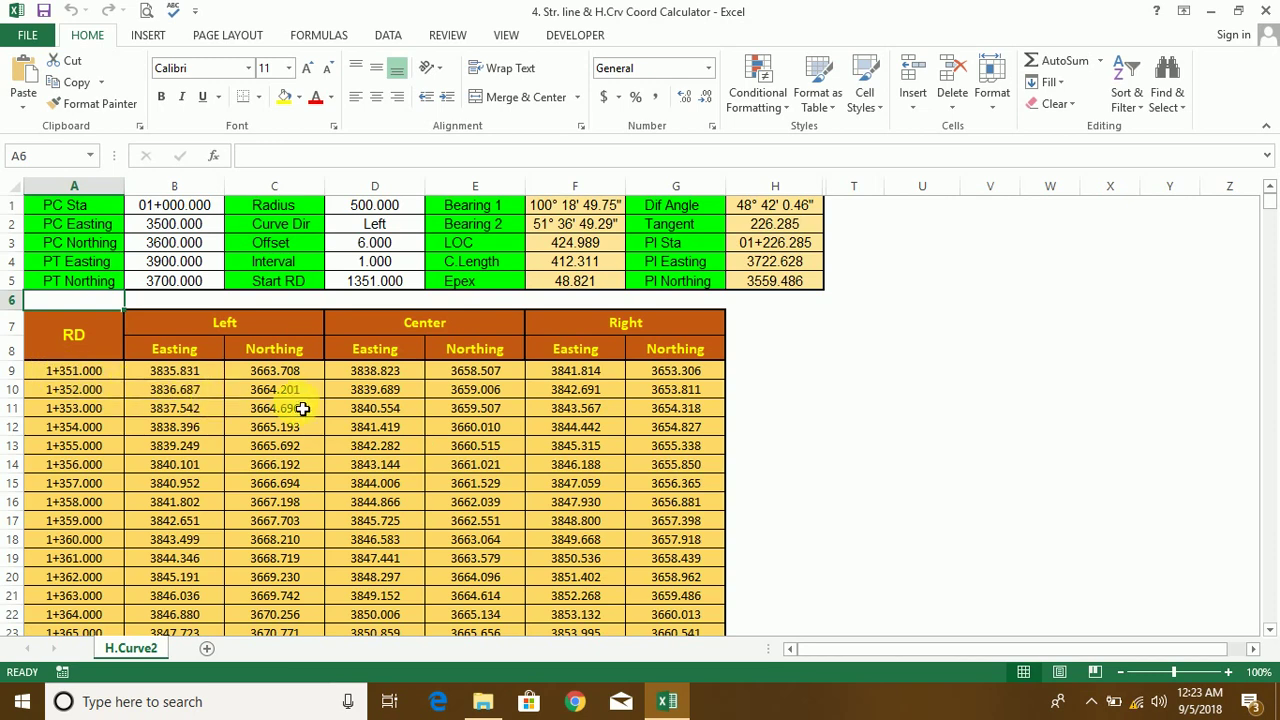
scroll(260, 410, "down", 2)
scroll(290, 414, "down", 3)
scroll(243, 414, "up", 5)
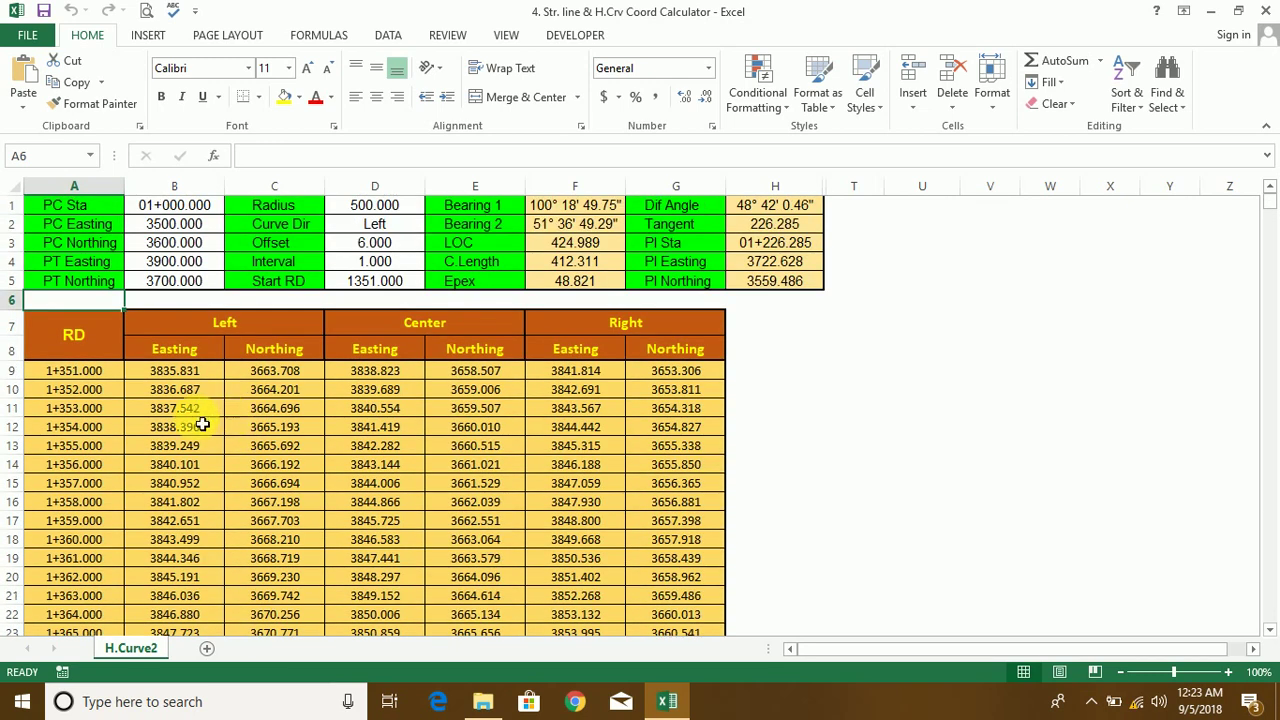